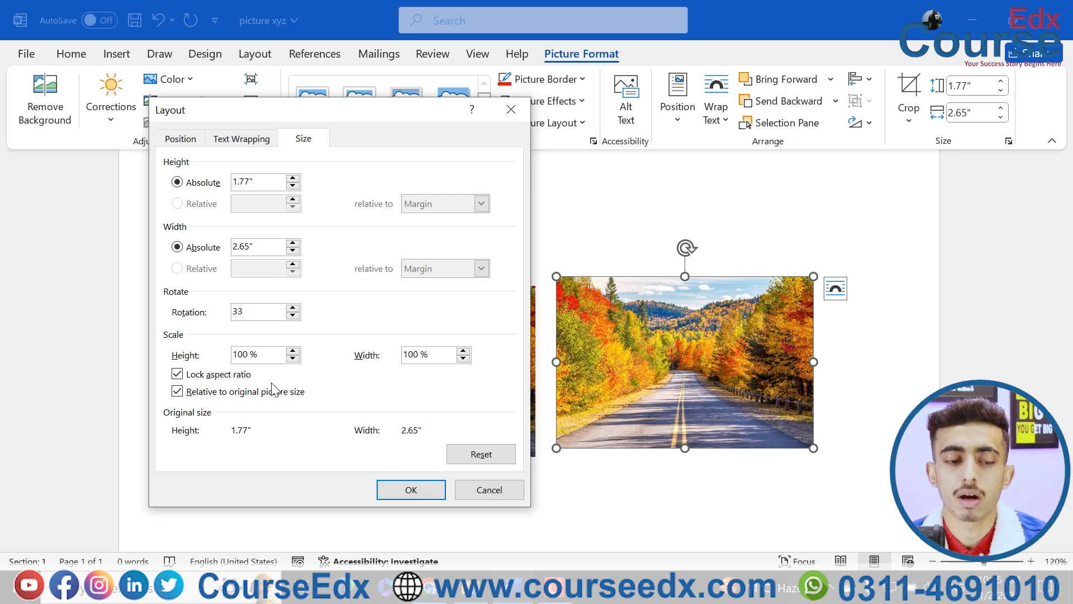
Apply the 33-degree rotation to the right-hand picture, and undo it
left_click(412, 491)
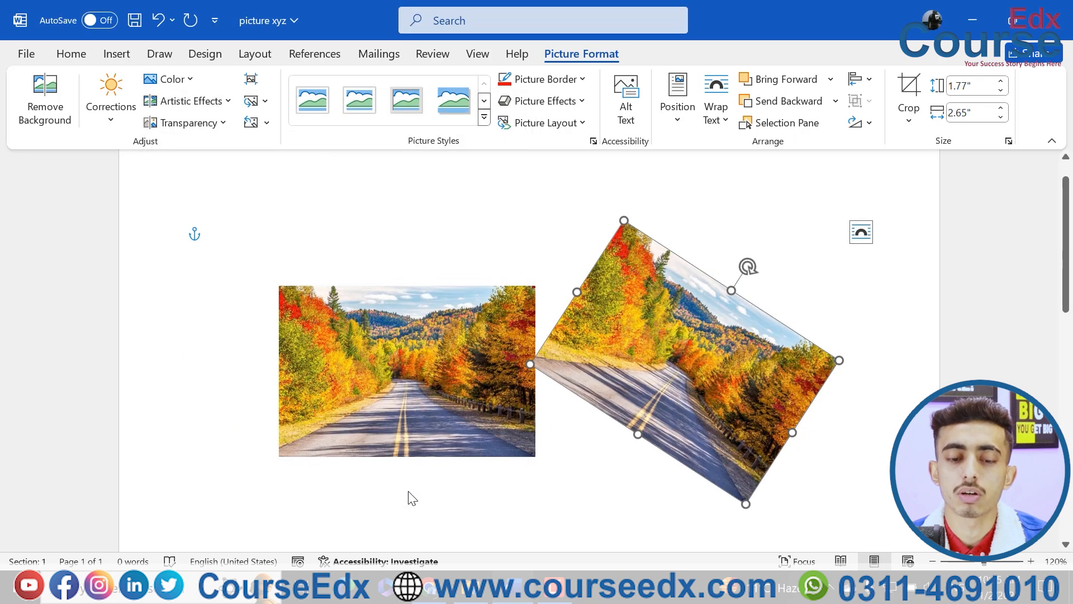
key("ctrl+z")
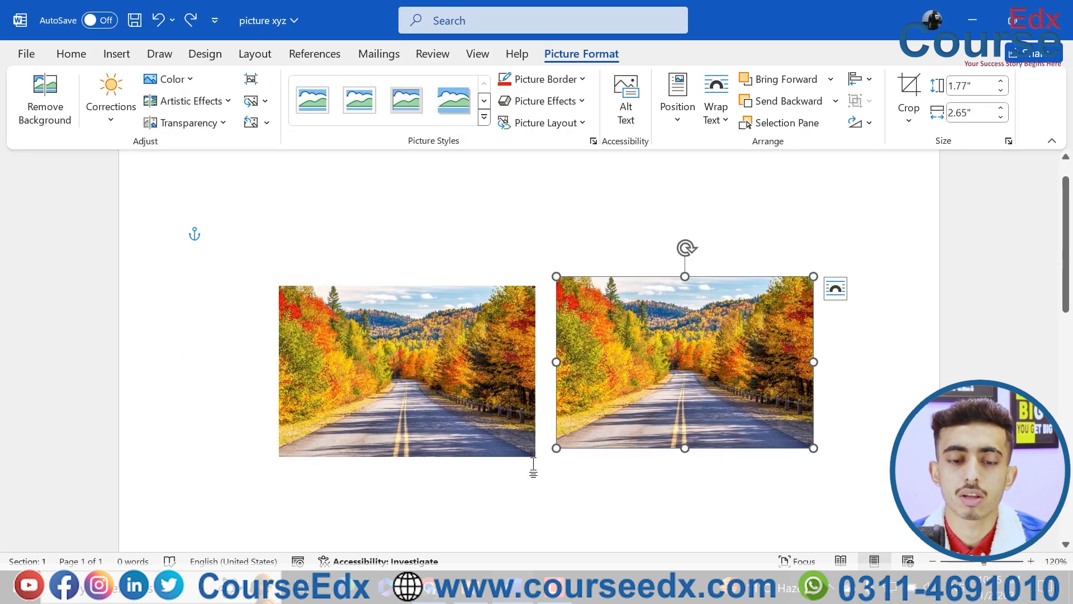
Move the left-hand picture to the page's left edge and reposition the other one slightly lower beside it, leaving a gap between them
left_click_drag(463, 412, 322, 398)
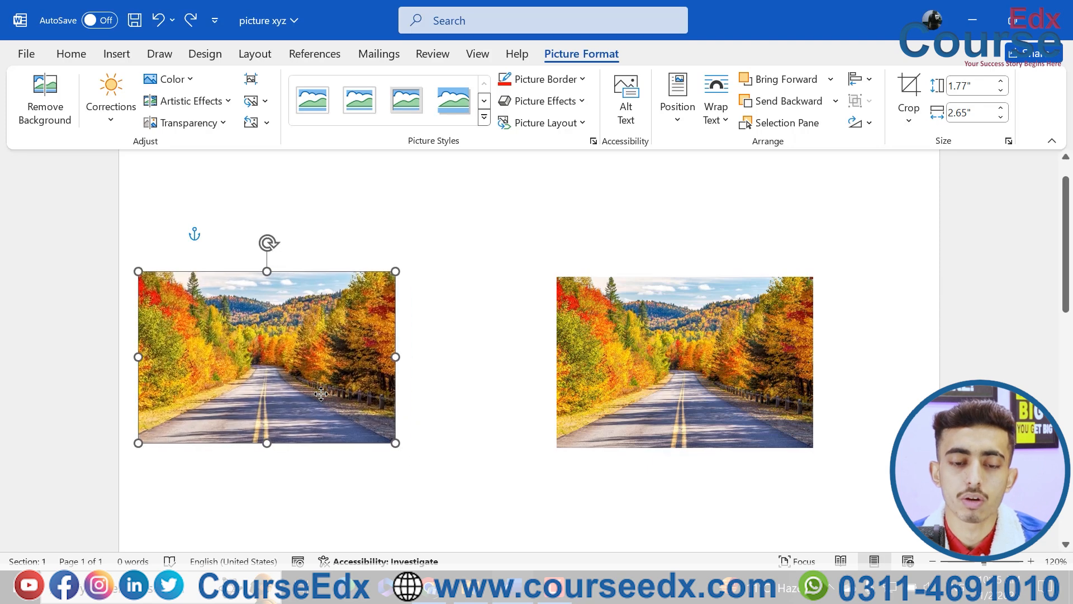
left_click_drag(653, 362, 593, 338)
left_click_drag(718, 307, 703, 346)
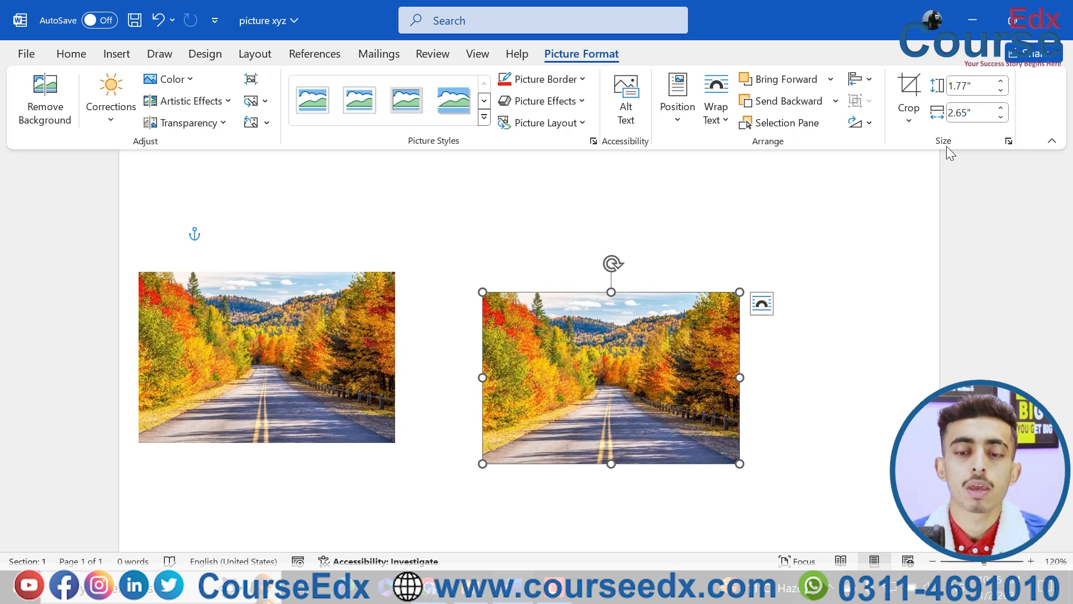
Crop the right-hand picture freehand to the lower road area, about 0.74" high, trimming its top and both sides
left_click(920, 131)
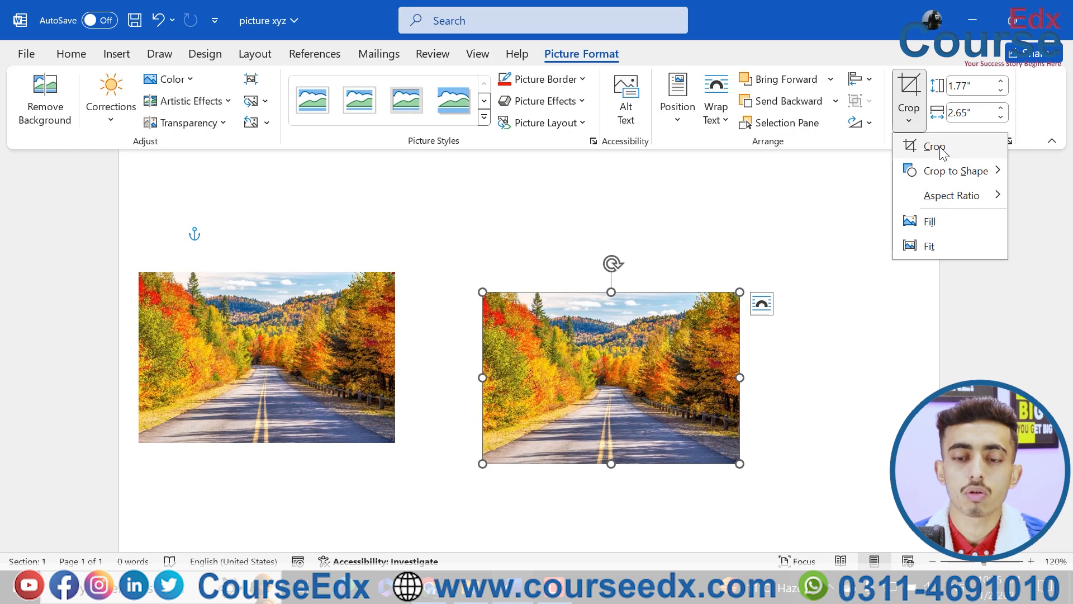
left_click(935, 146)
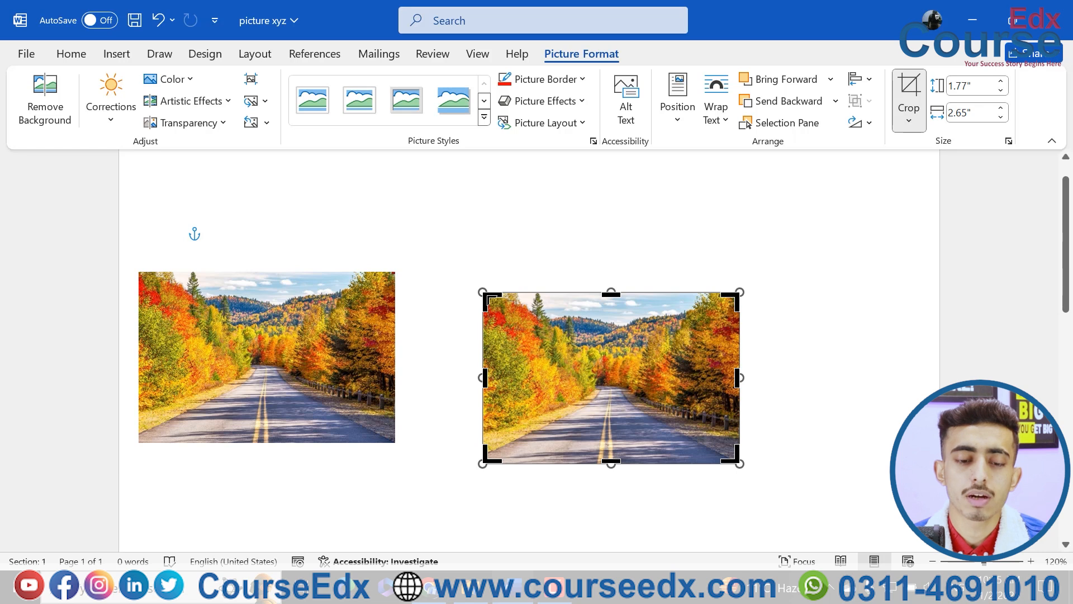
mouse_move(487, 296)
left_mouse_down()
mouse_move(502, 326)
mouse_move(490, 392)
left_mouse_up()
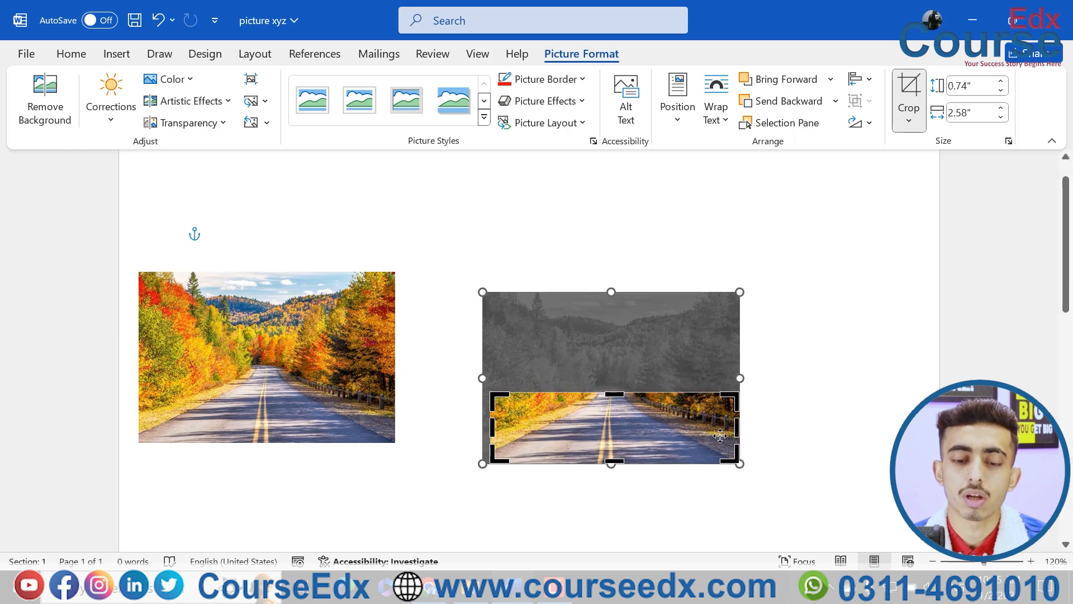
left_click_drag(736, 435, 694, 435)
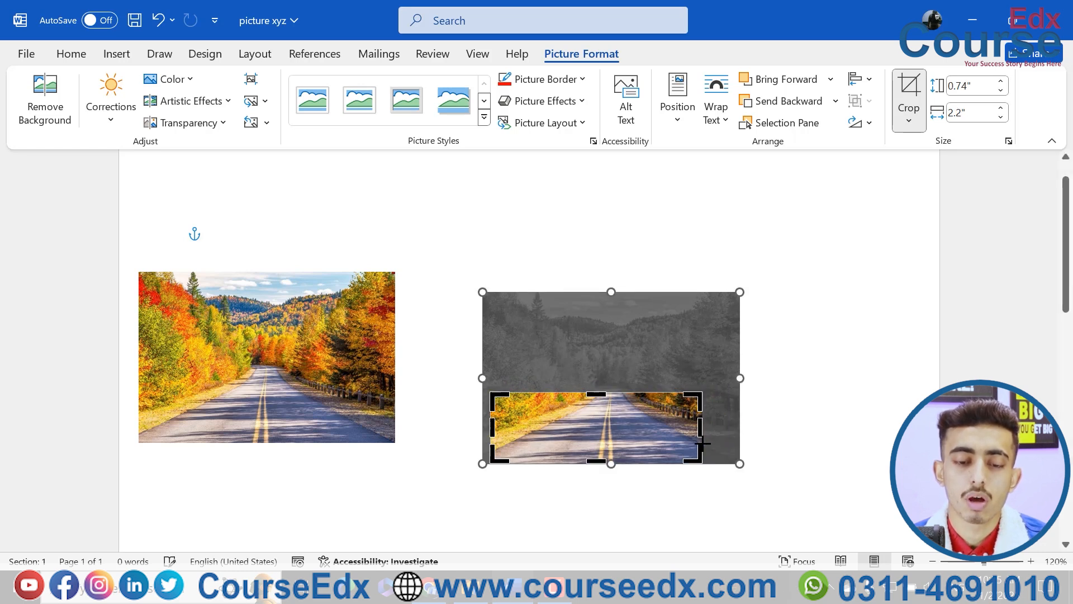
left_click_drag(492, 429, 512, 429)
left_click(859, 370)
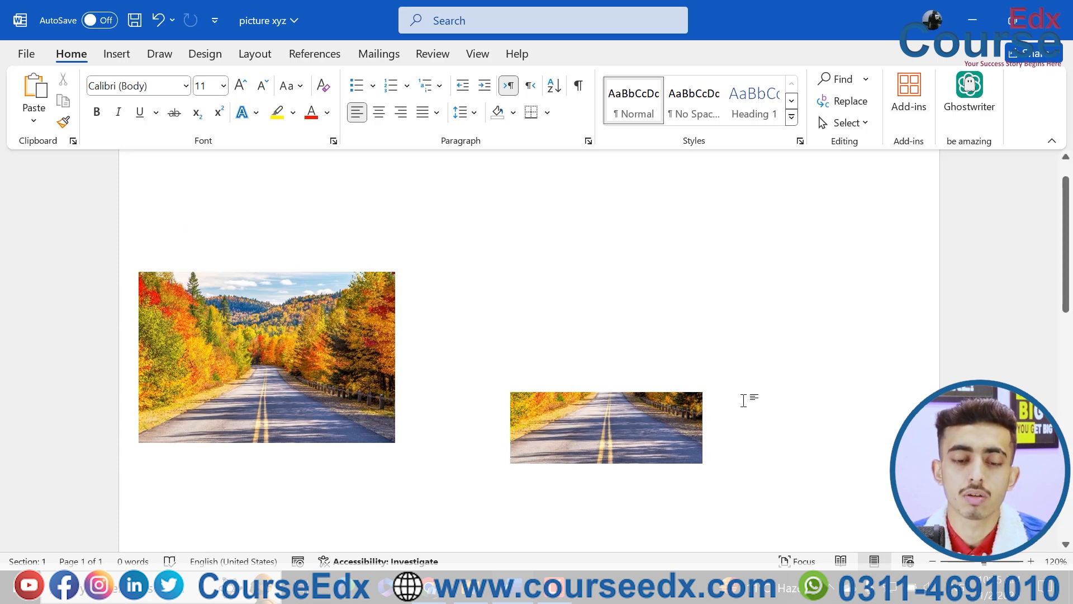
Undo the freehand crop of the right-hand picture
key("ctrl+z")
key("ctrl+z")
key("ctrl+z")
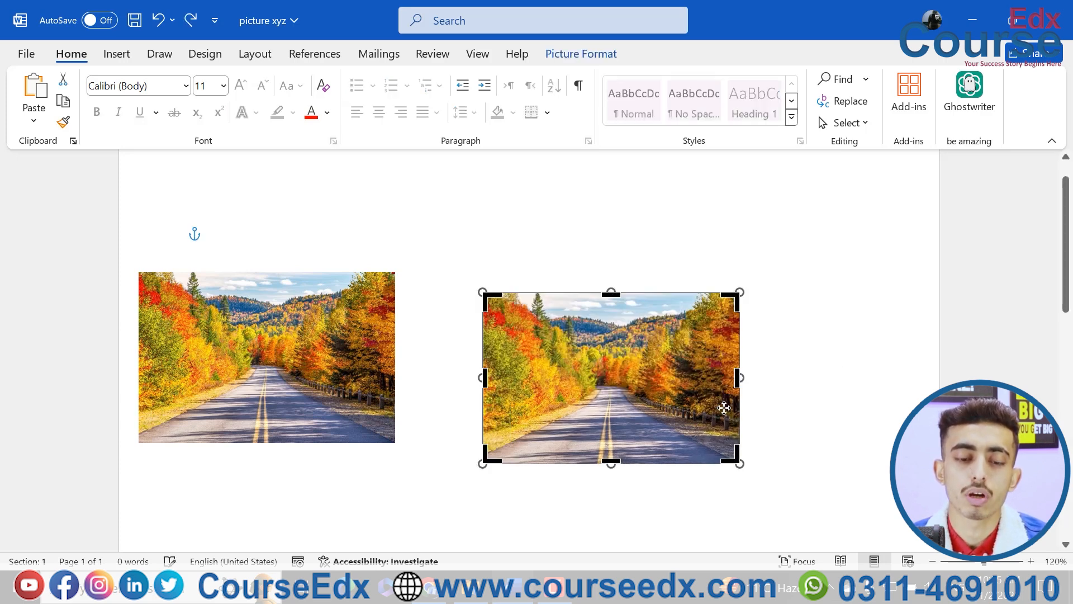
Try cropping the right-hand picture to the Oval shape, and undo that crop
left_click(581, 54)
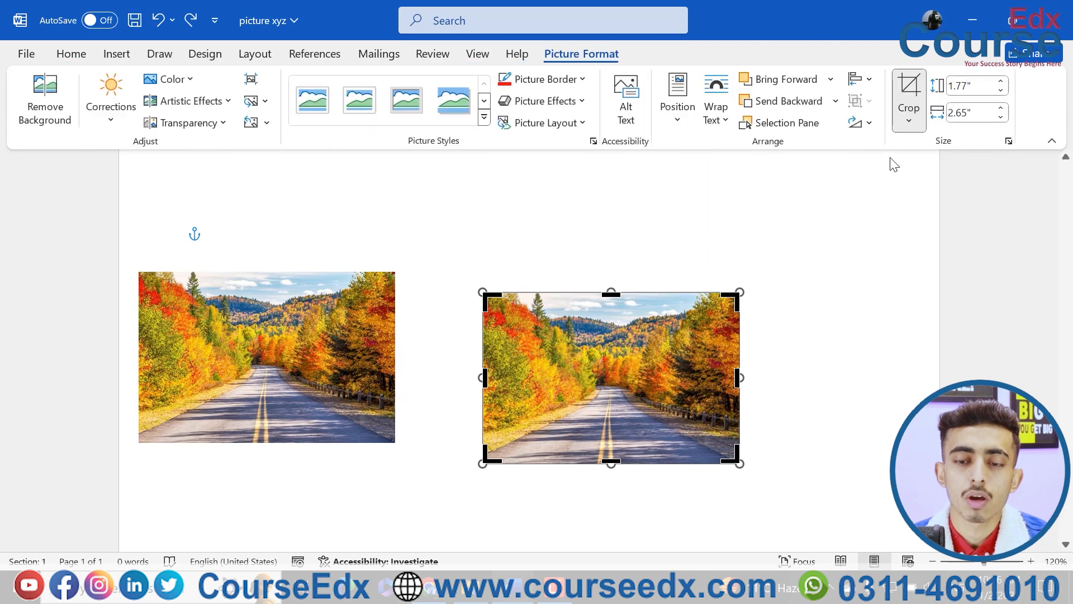
left_click(903, 126)
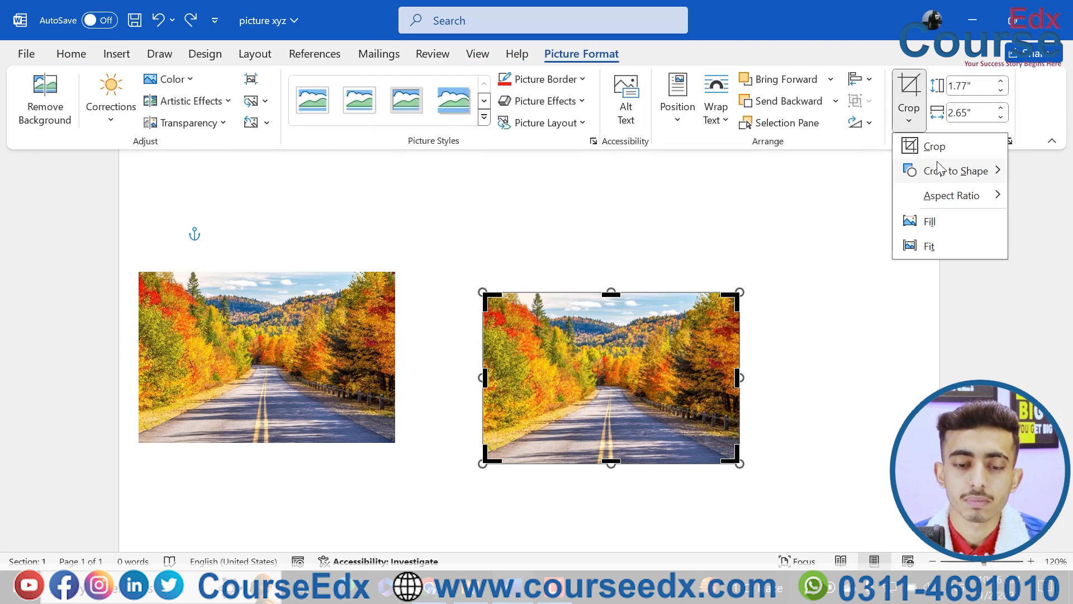
mouse_move(945, 171)
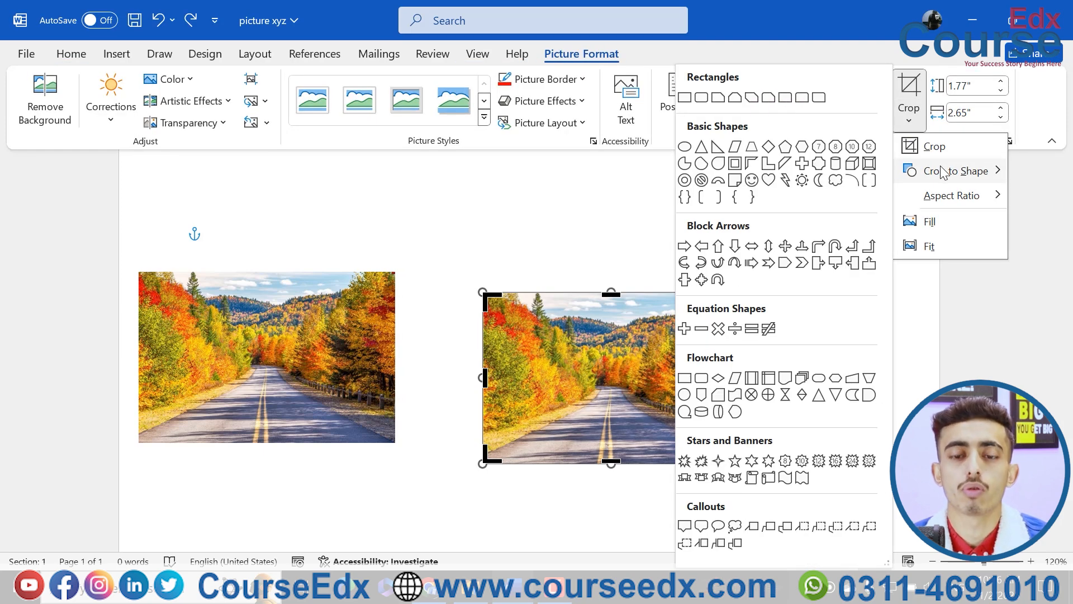
left_click(688, 148)
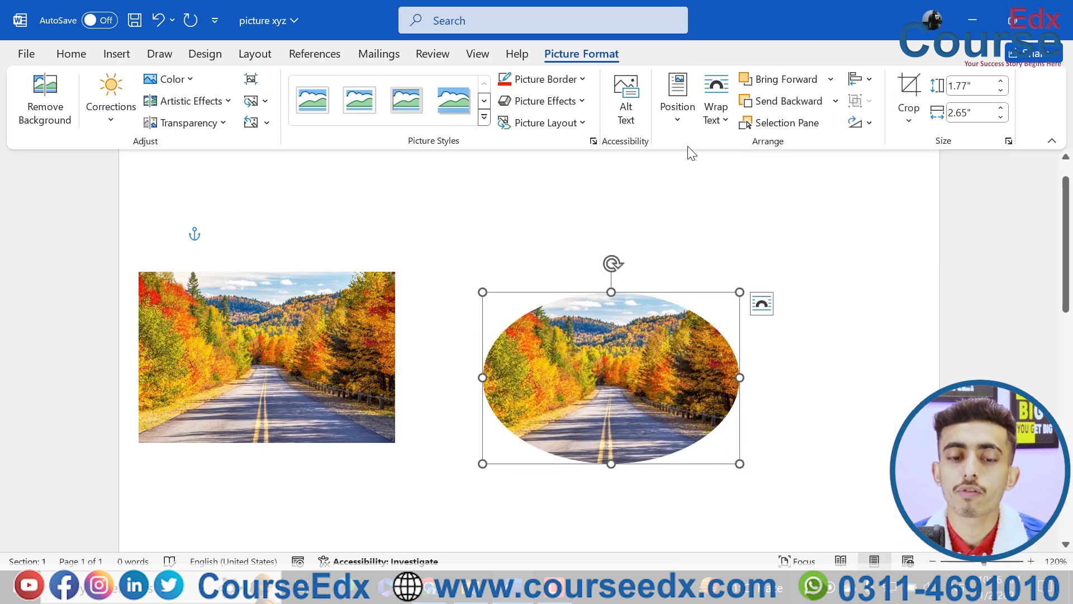
left_click(909, 114)
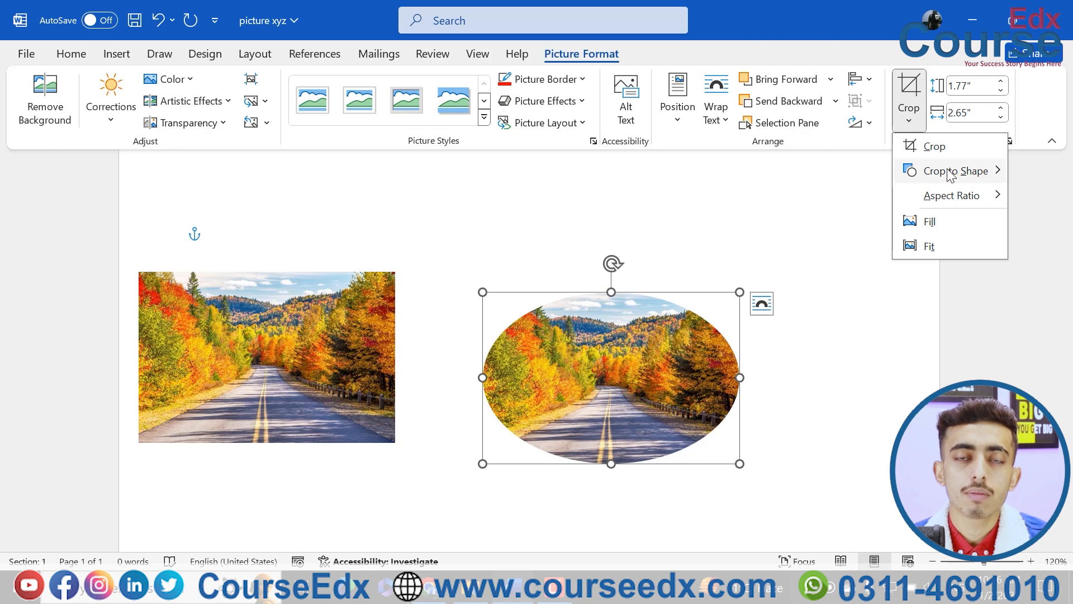
mouse_move(951, 173)
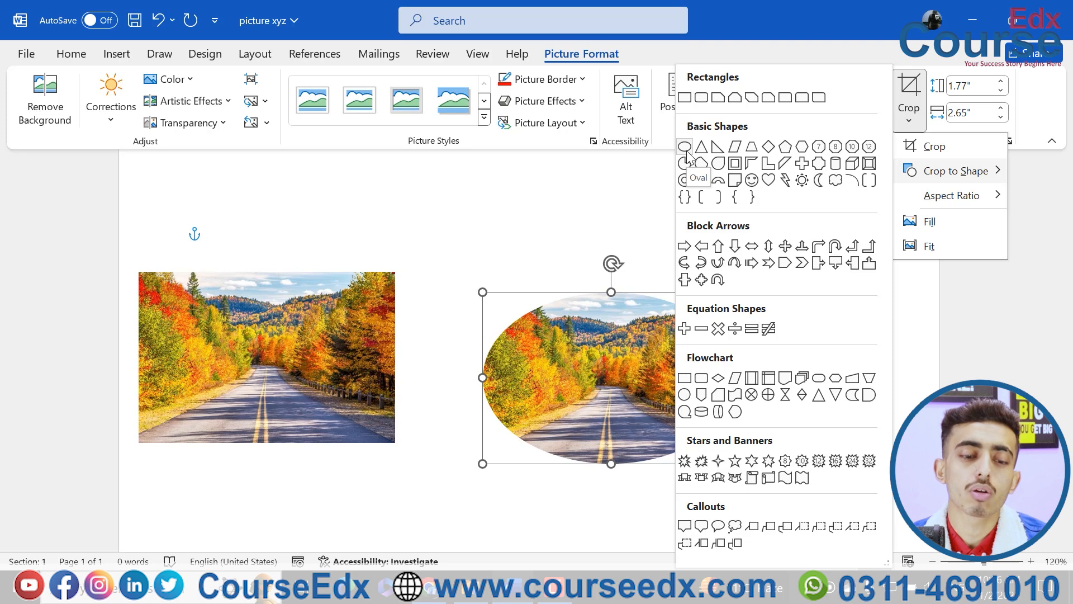
left_click(603, 357)
key("ctrl+z")
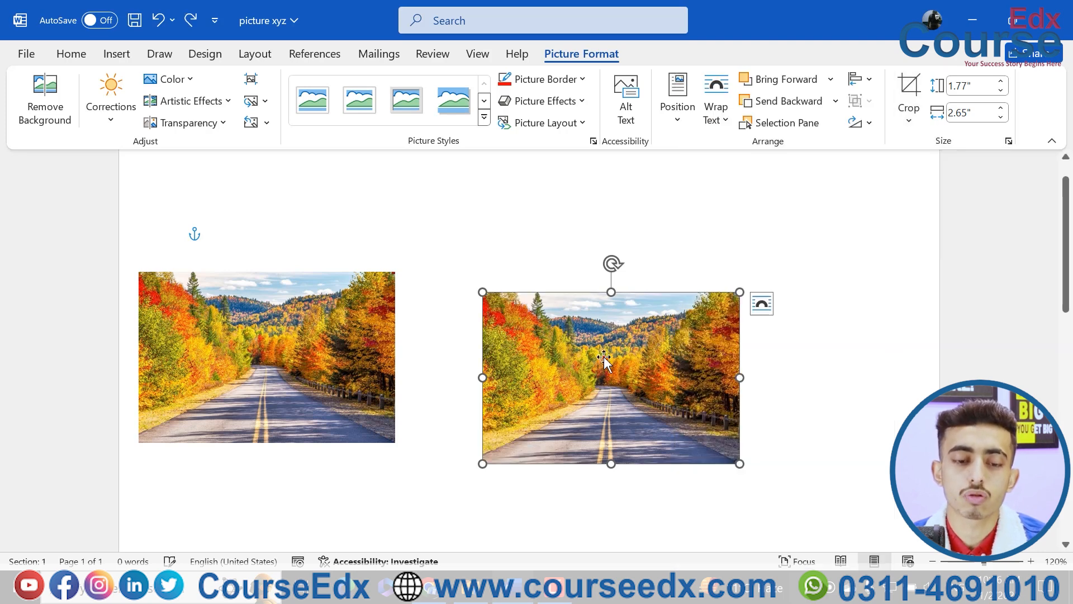
Crop the right-hand picture to the square 1:1 aspect ratio
left_click(908, 116)
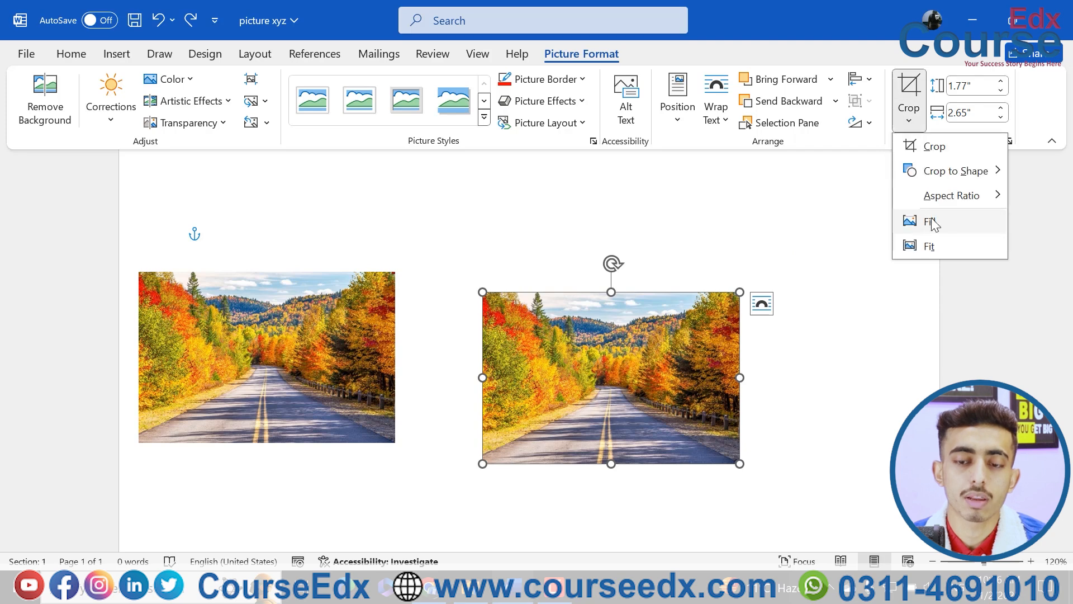
mouse_move(975, 202)
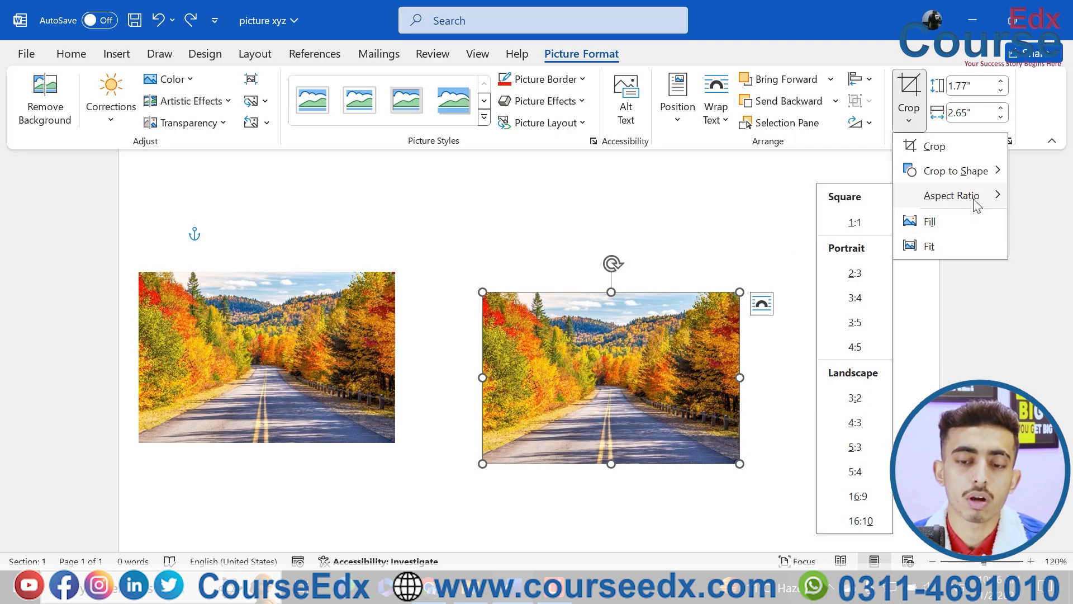
left_click(855, 222)
left_click(819, 304)
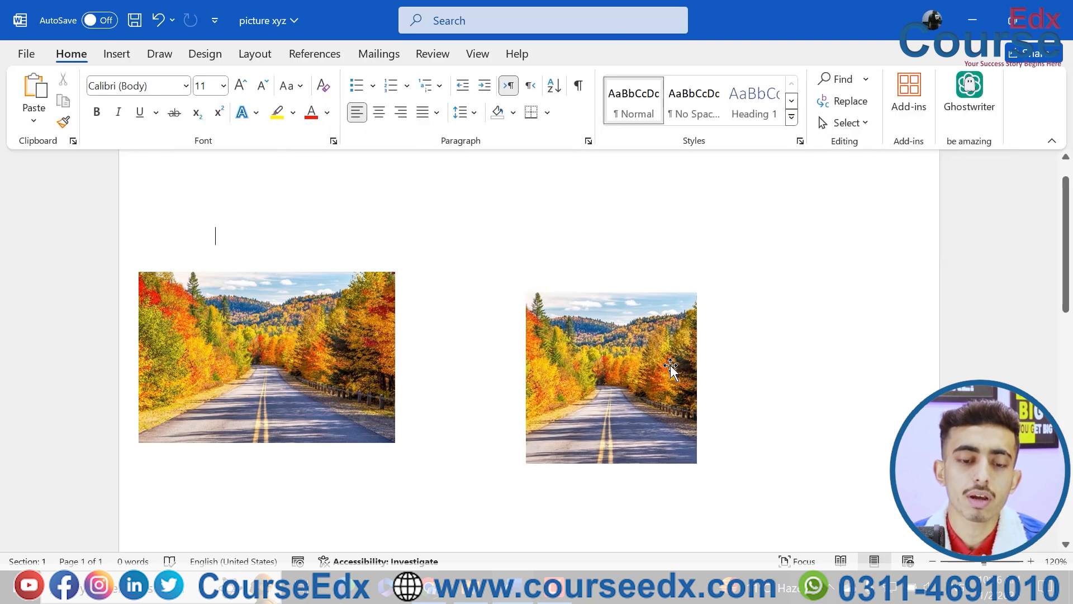
Crop the square picture to the Oval shape to make it a circle
left_click(654, 367)
double_click(654, 367)
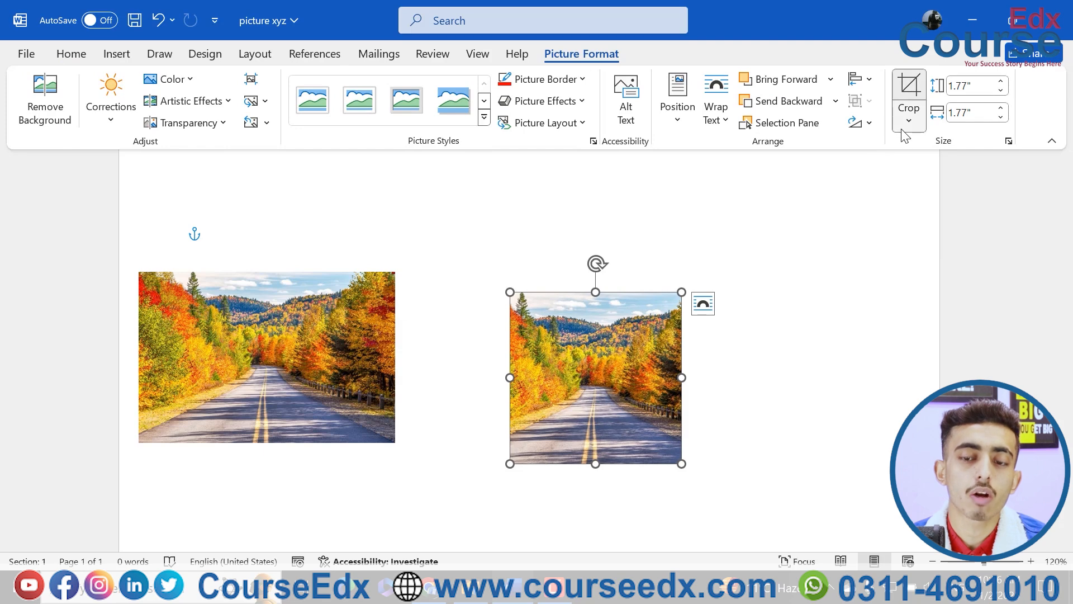
left_click(908, 112)
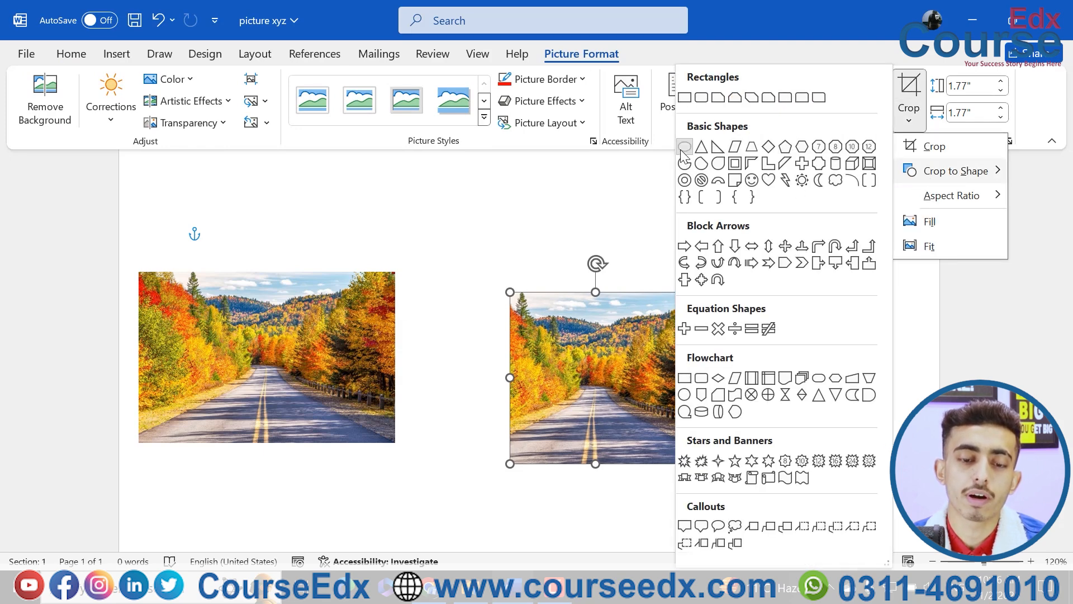
left_click(683, 146)
left_click(775, 356)
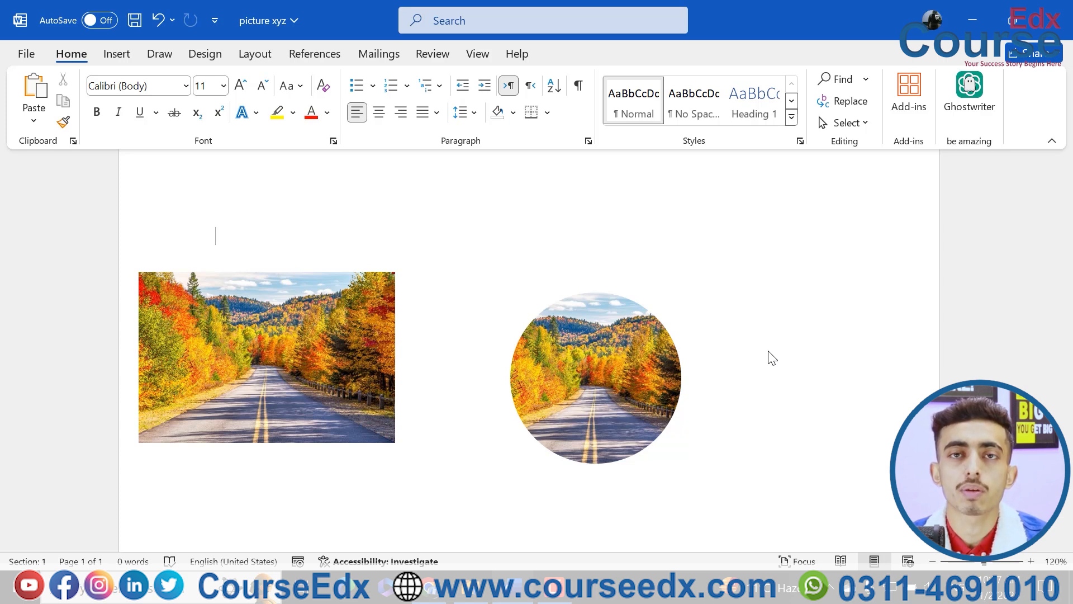
Crop the circular picture to the Diamond shape instead
left_click(647, 372)
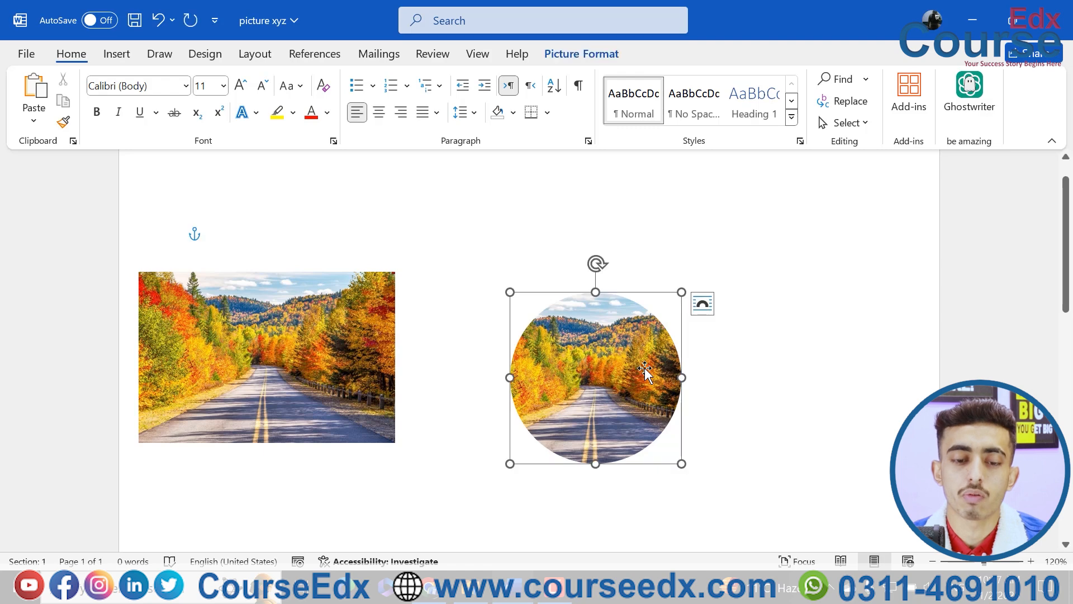
left_click(909, 114)
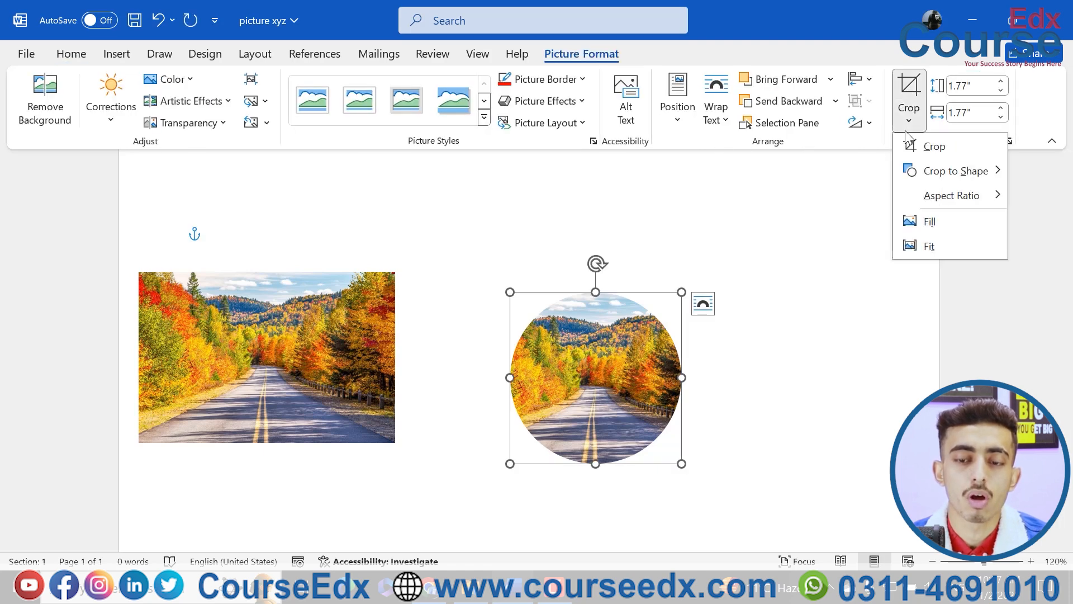
mouse_move(959, 178)
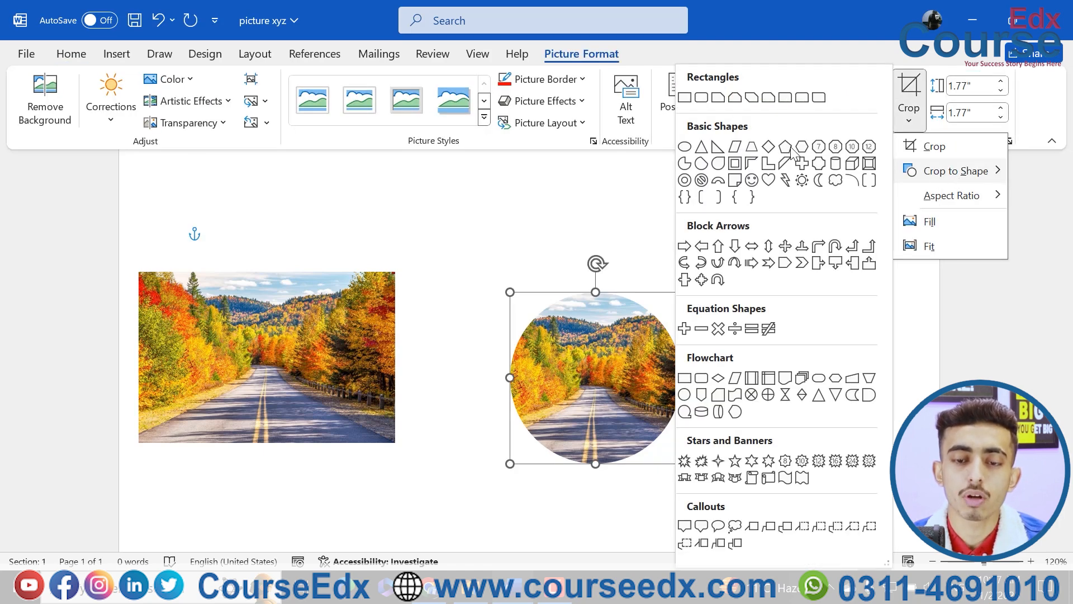
left_click(769, 147)
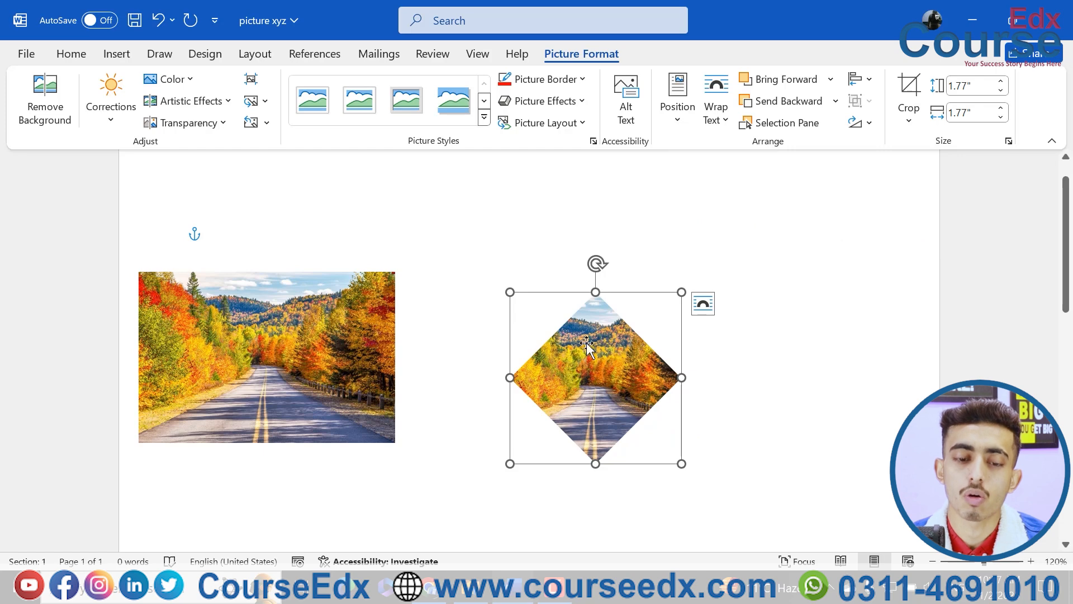
Move the diamond picture further right, and shift the rectangular picture right and slightly down so their tops line up
left_click_drag(585, 342, 741, 342)
left_click(377, 389)
left_click_drag(431, 407, 433, 408)
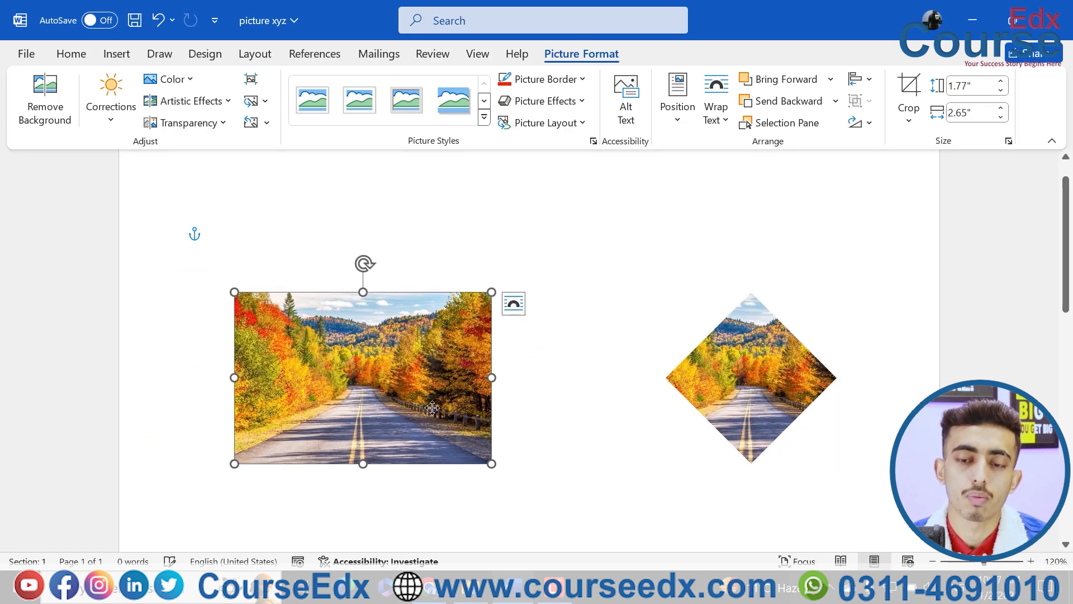
Try cropping the rectangular picture to the portrait 3:5 aspect ratio, and undo that crop
left_click(910, 133)
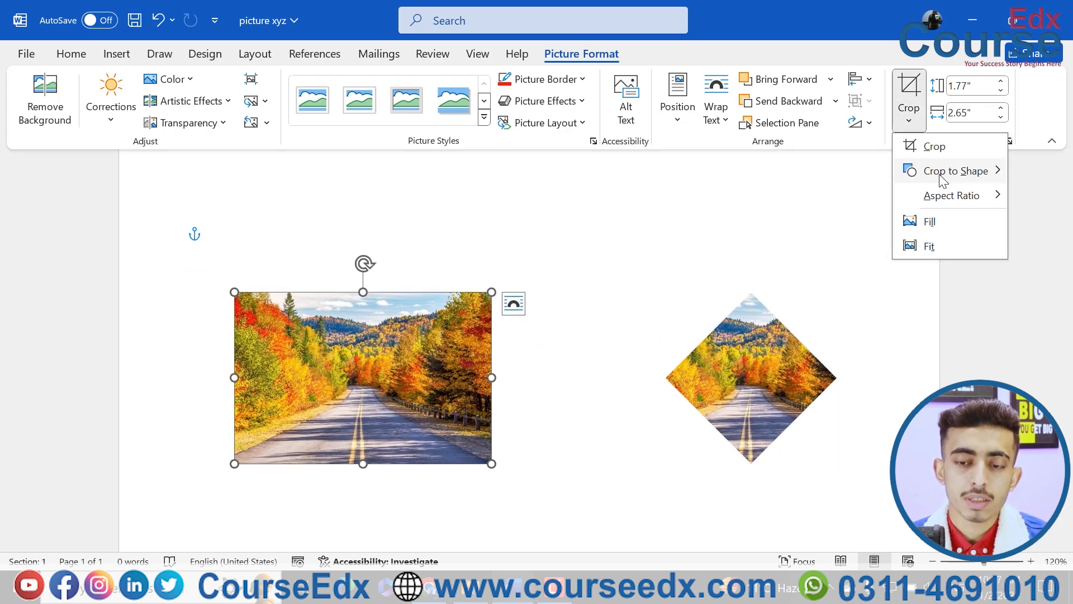
mouse_move(954, 195)
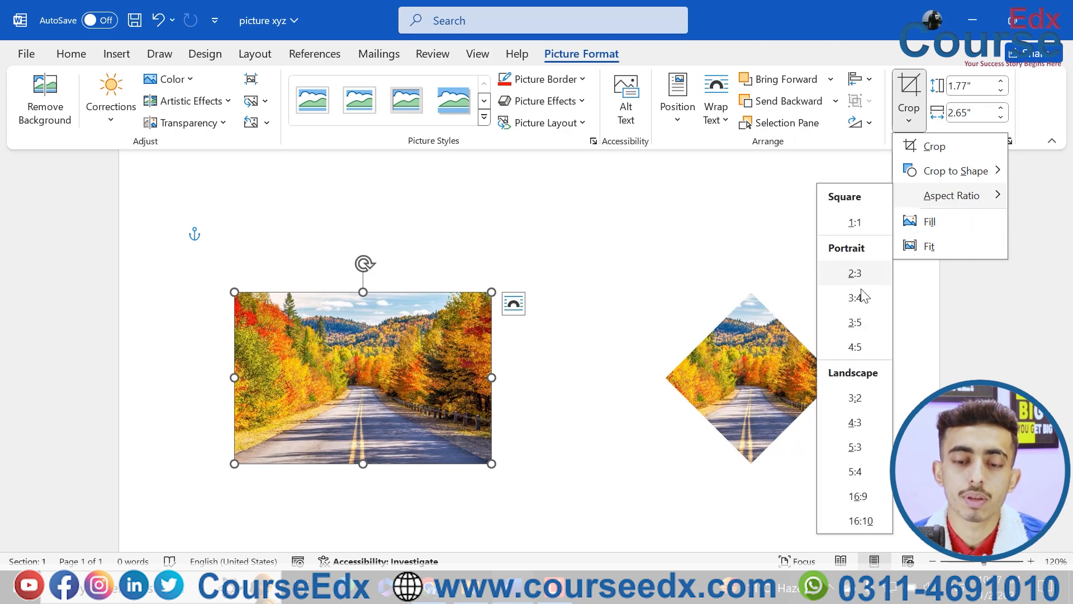
left_click(856, 322)
left_click(570, 334)
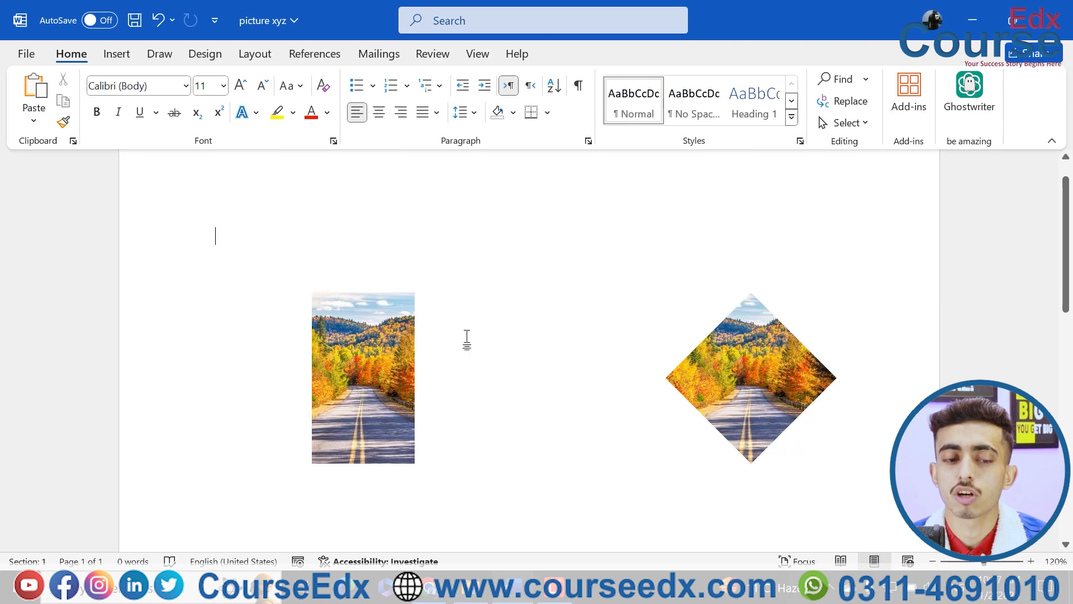
left_click(381, 363)
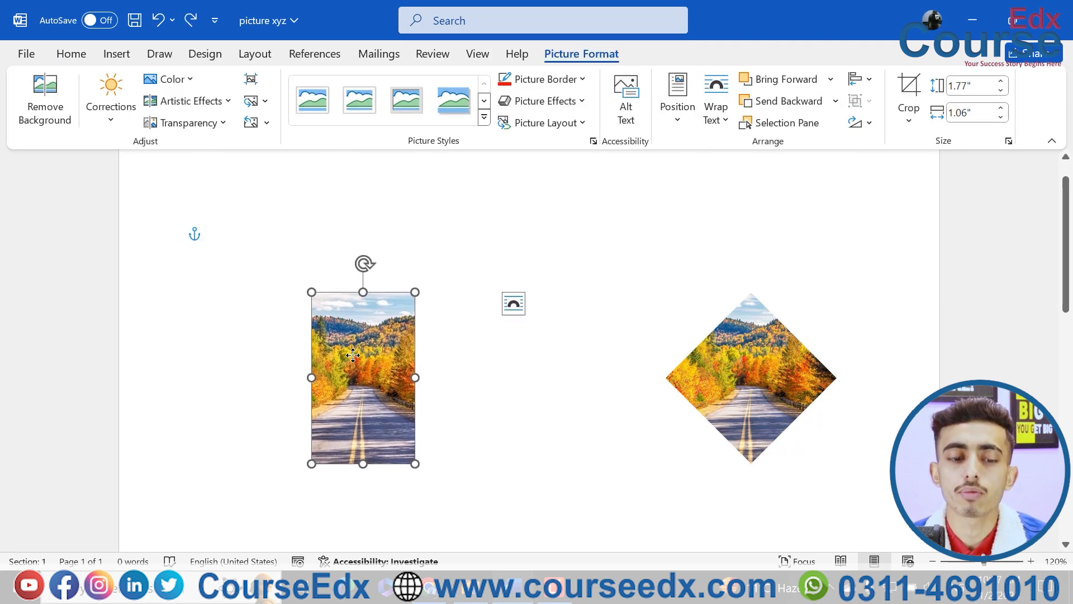
key("ctrl+z")
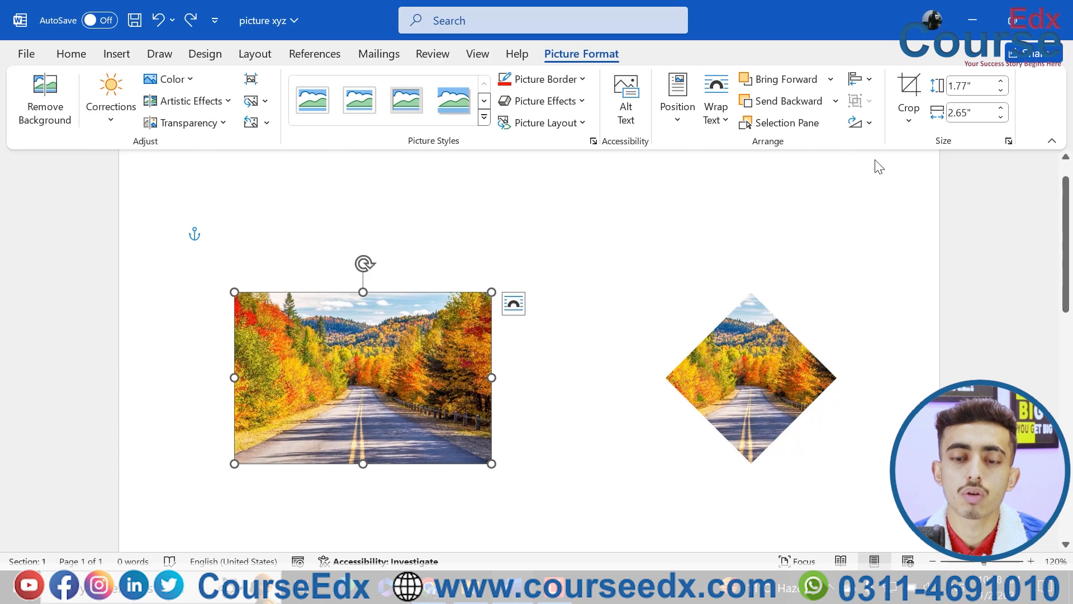
Crop the rectangular picture to the landscape 16:9 aspect ratio, and deselect it
left_click(909, 124)
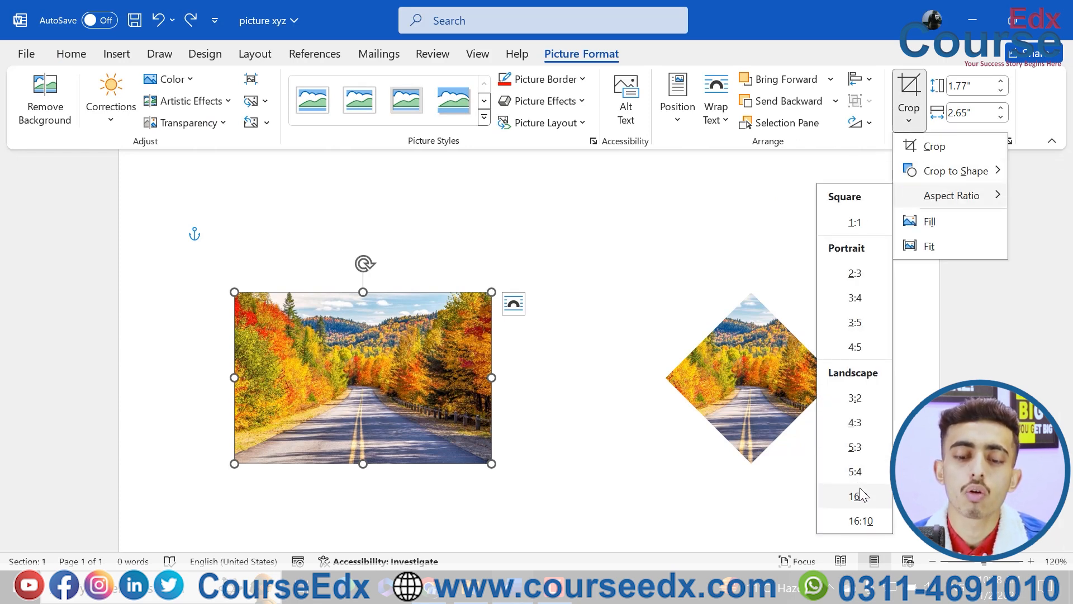
left_click(857, 496)
left_click(561, 412)
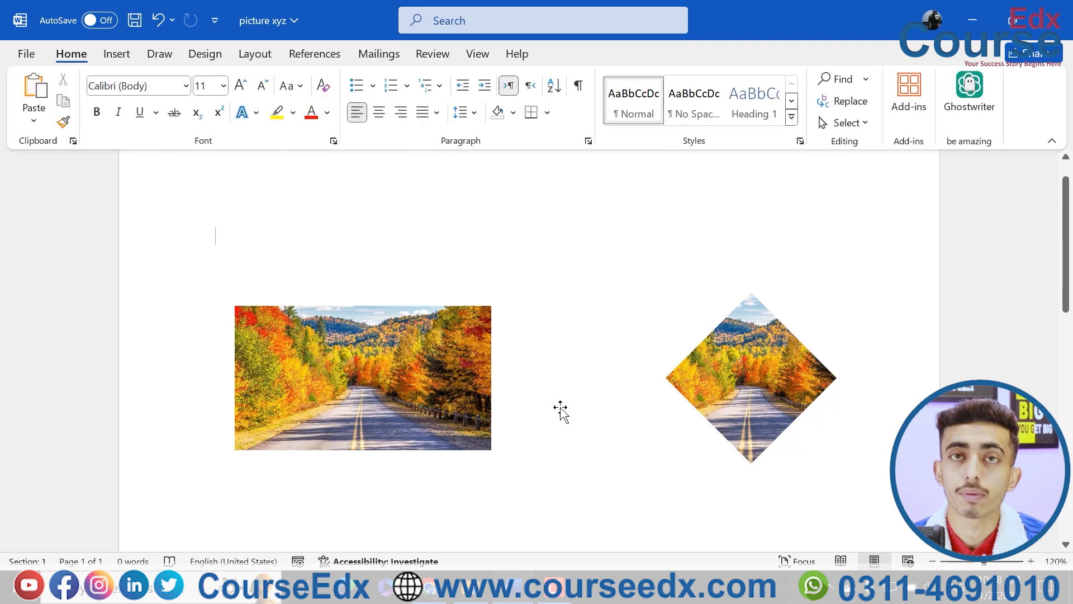
Undo the 16:9 crop of the rectangular picture, and instead crop away roughly its upper half freehand
key("ctrl+z")
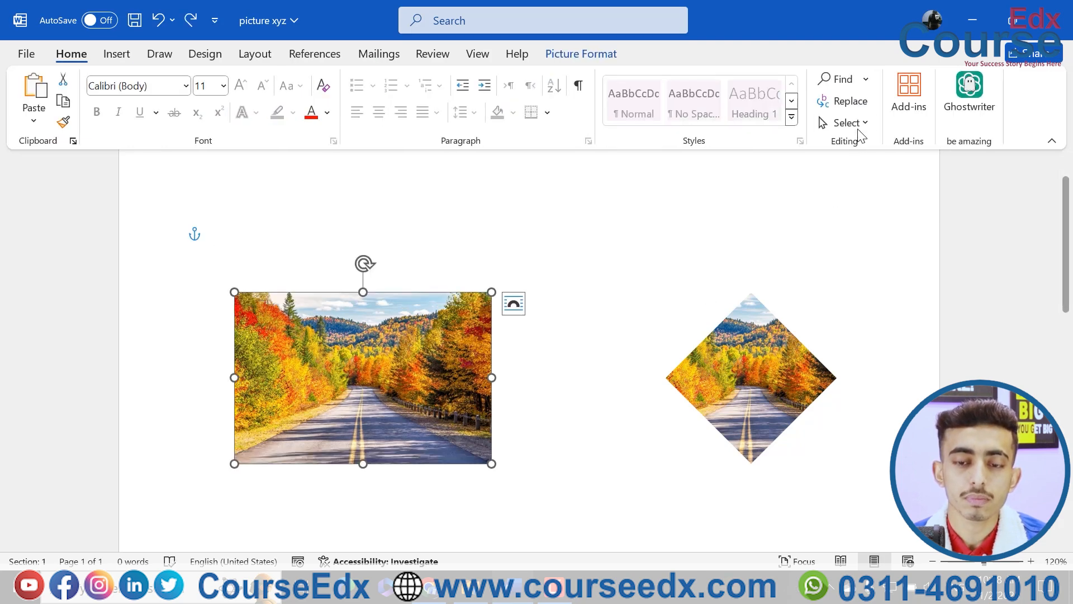
left_click(582, 54)
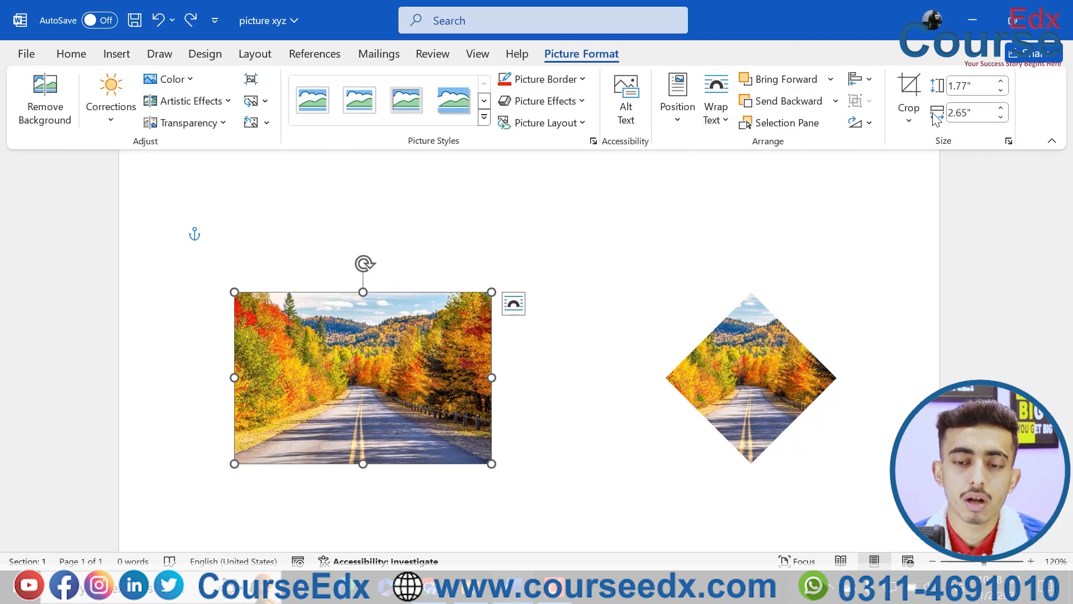
left_click(909, 124)
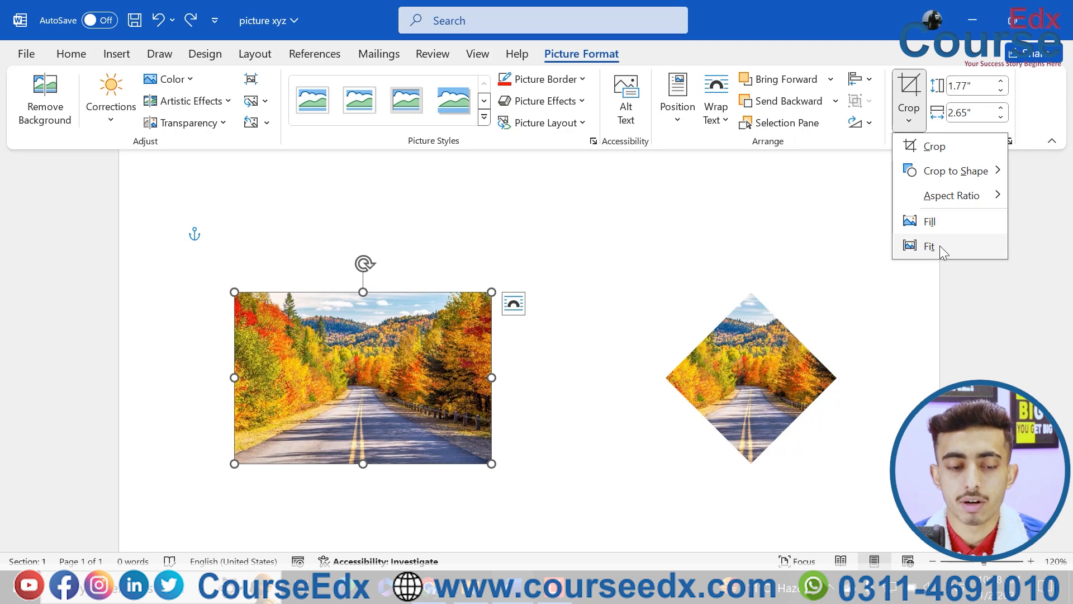
left_click(934, 147)
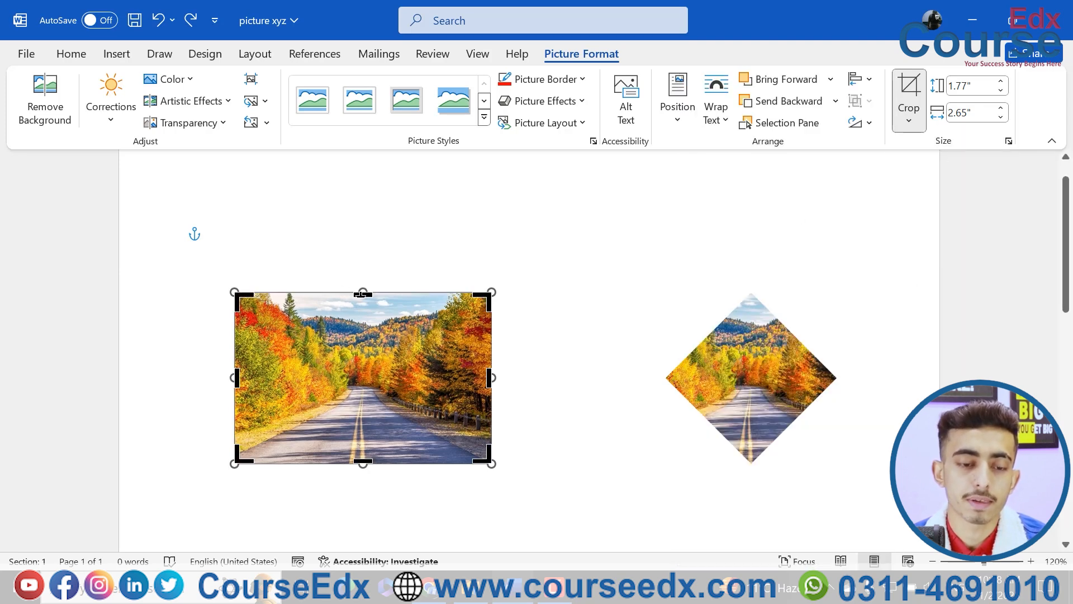
left_click_drag(361, 294, 405, 455)
Move the cropped rectangular picture and the diamond picture further down the page, keeping them side by side
left_click(604, 443)
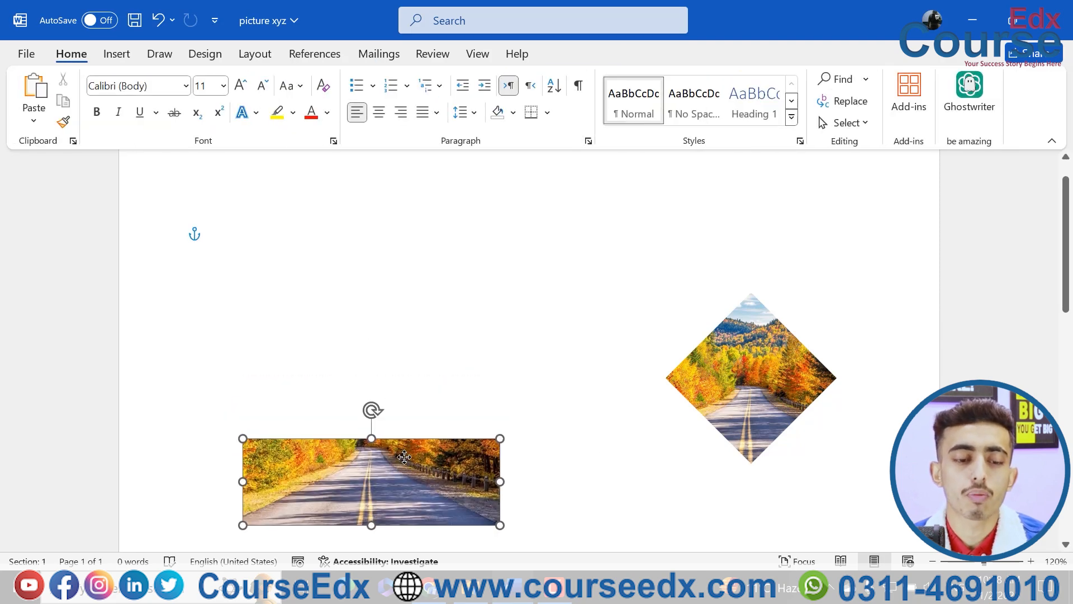
left_click_drag(686, 343, 695, 412)
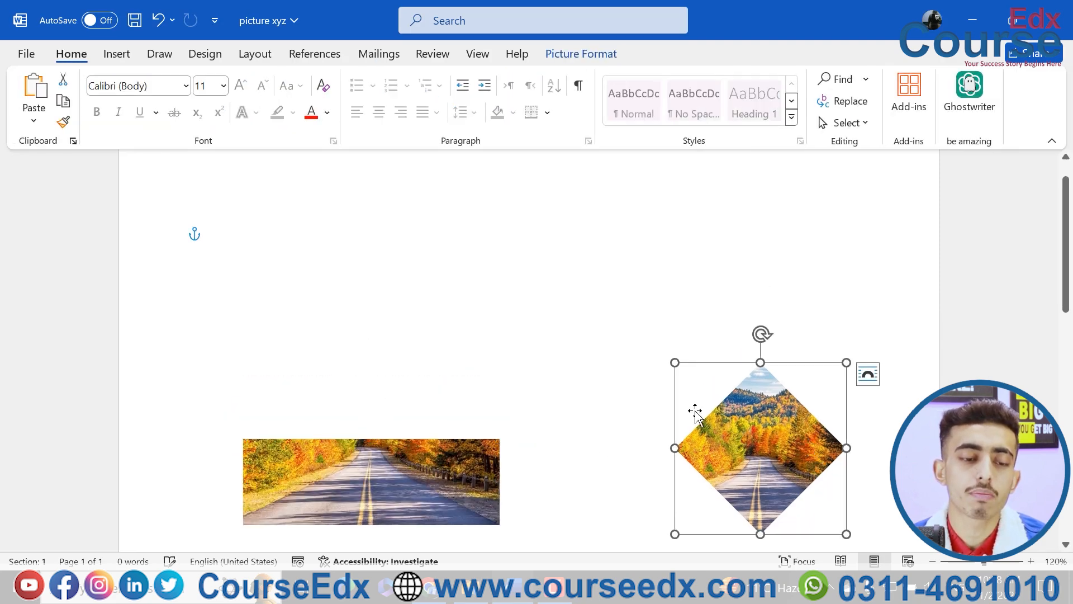
Generate sample paragraphs at the start of the document with =rand()
left_click(311, 269)
type("=rand()")
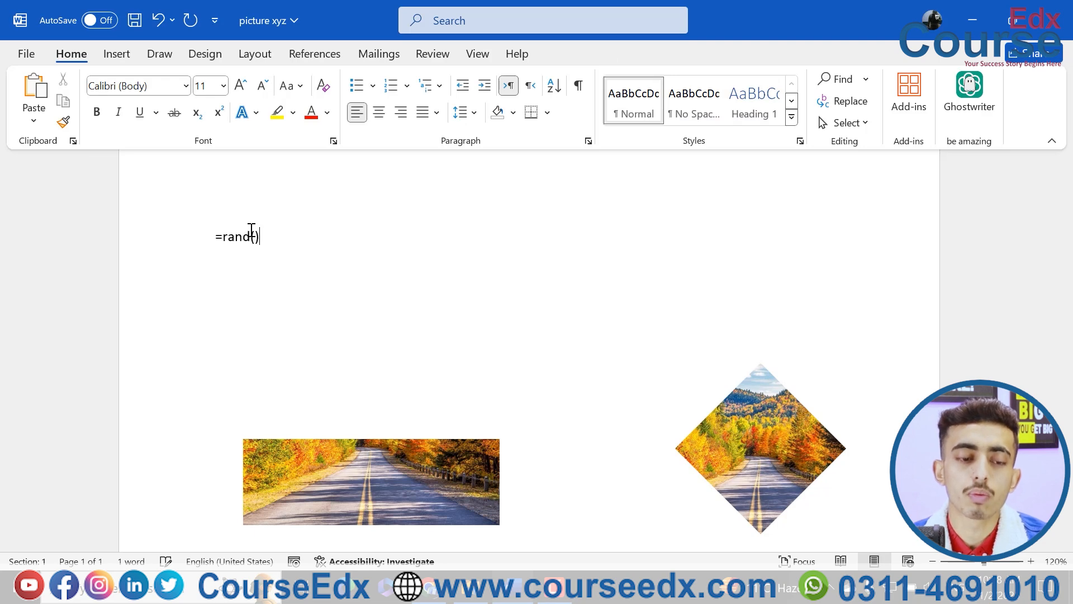
key("Return")
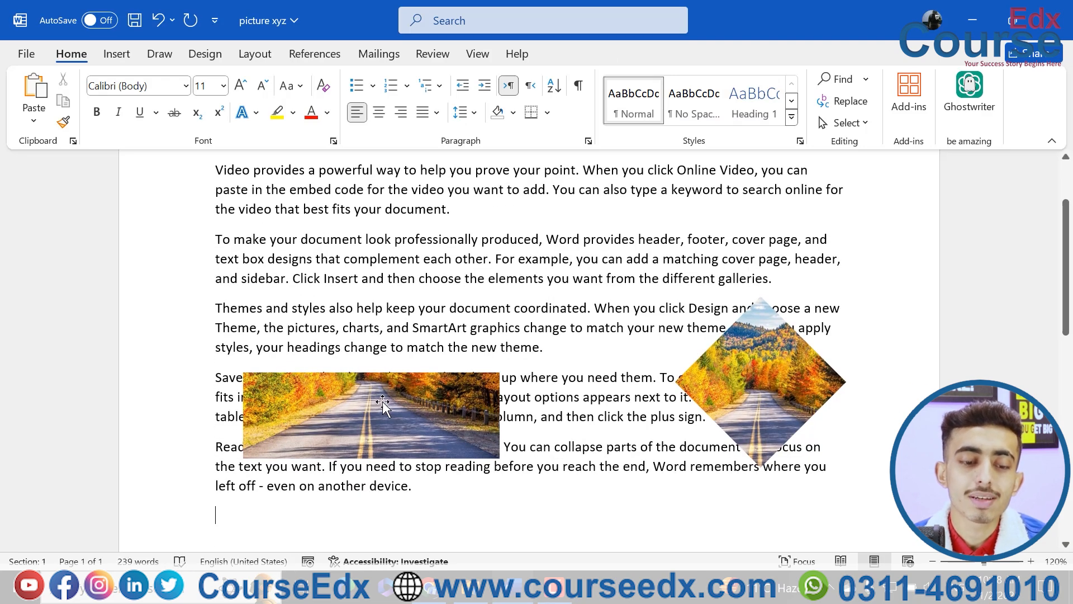
left_click_drag(384, 404, 374, 412)
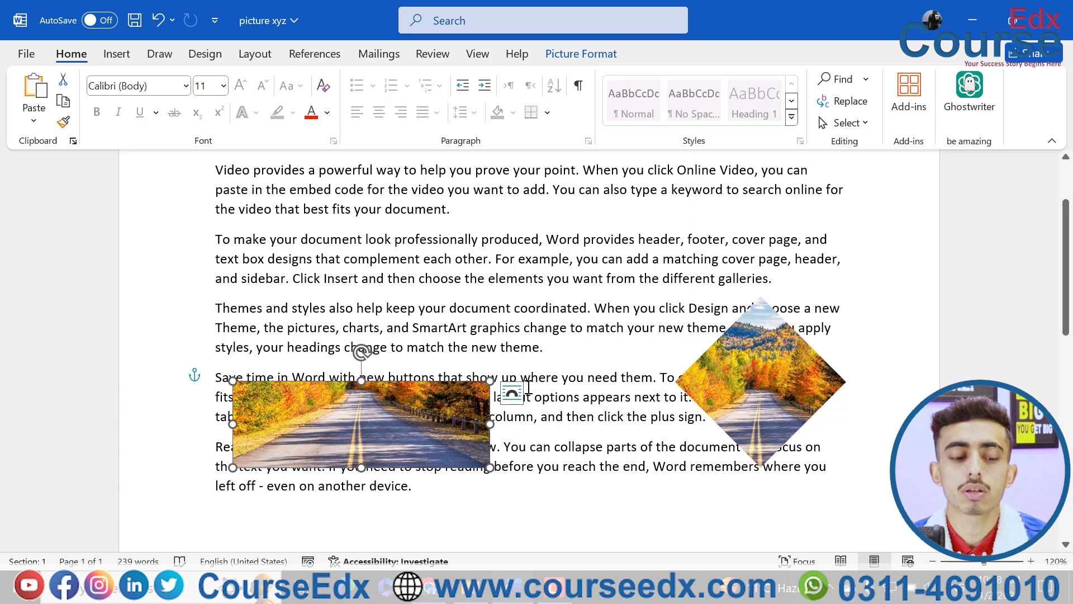
key("ctrl+z")
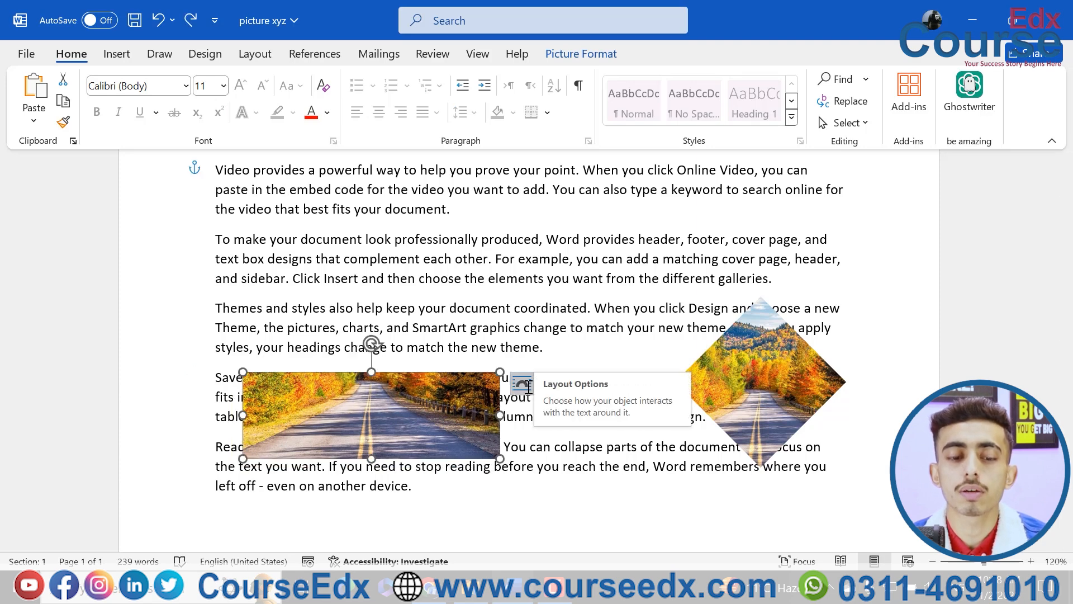
key("ctrl+z")
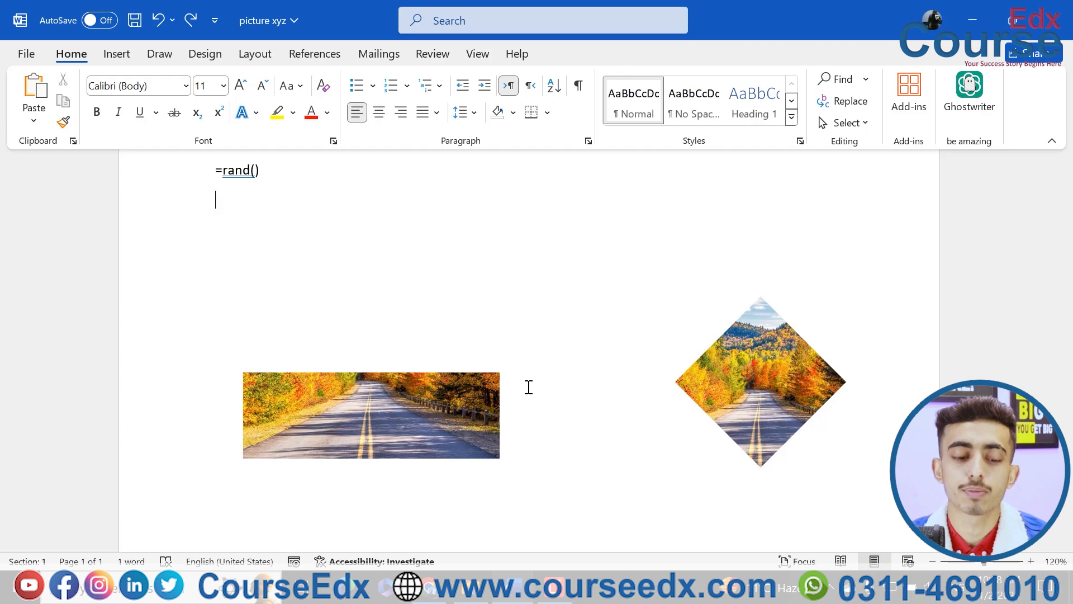
key("ctrl+y")
Select the cropped rectangular picture overlapping the sample text
left_click(457, 416)
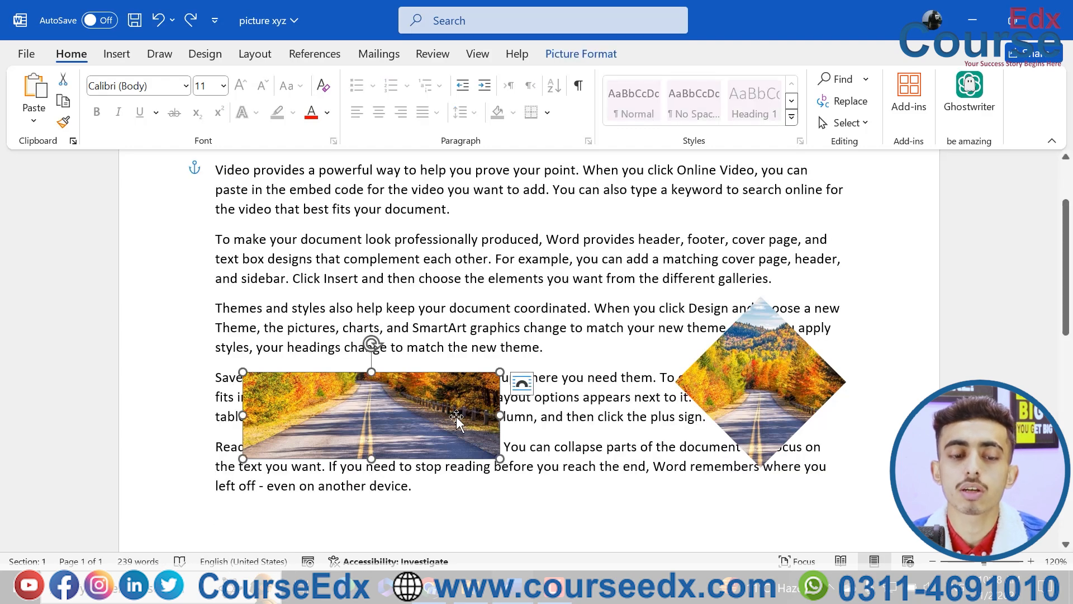